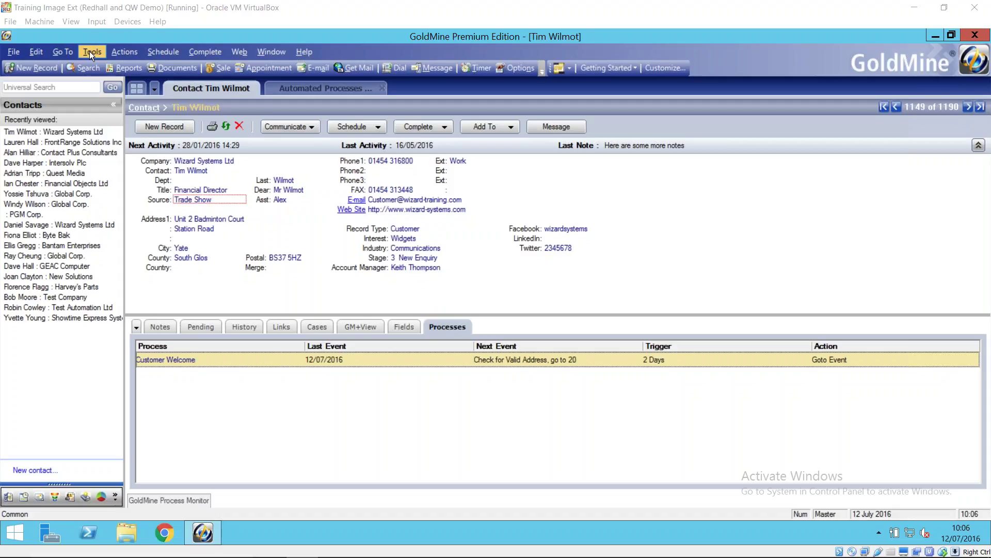
Step: Open the automated process manager and select the Customer Welcome process to show its options and events
left_click(86, 52)
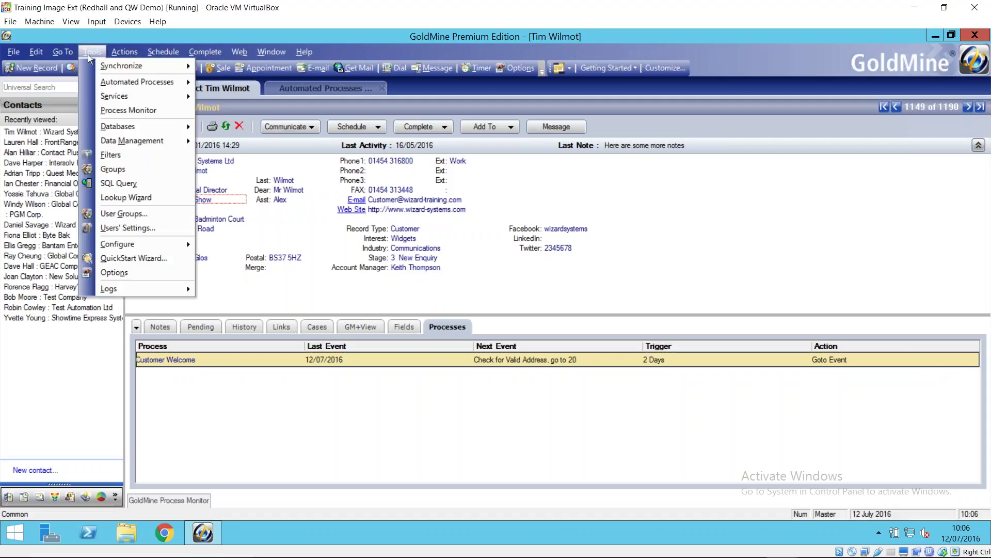
mouse_move(101, 84)
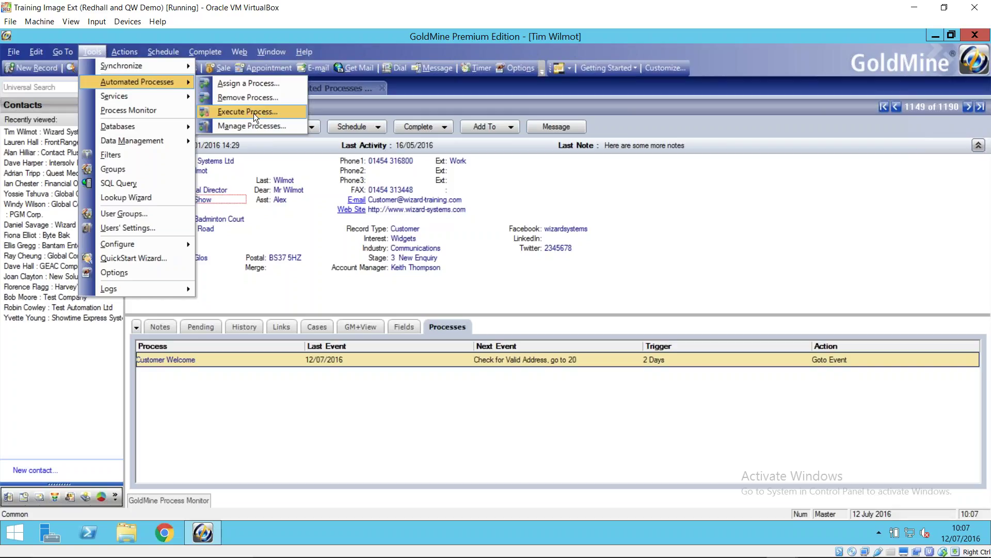
left_click(256, 127)
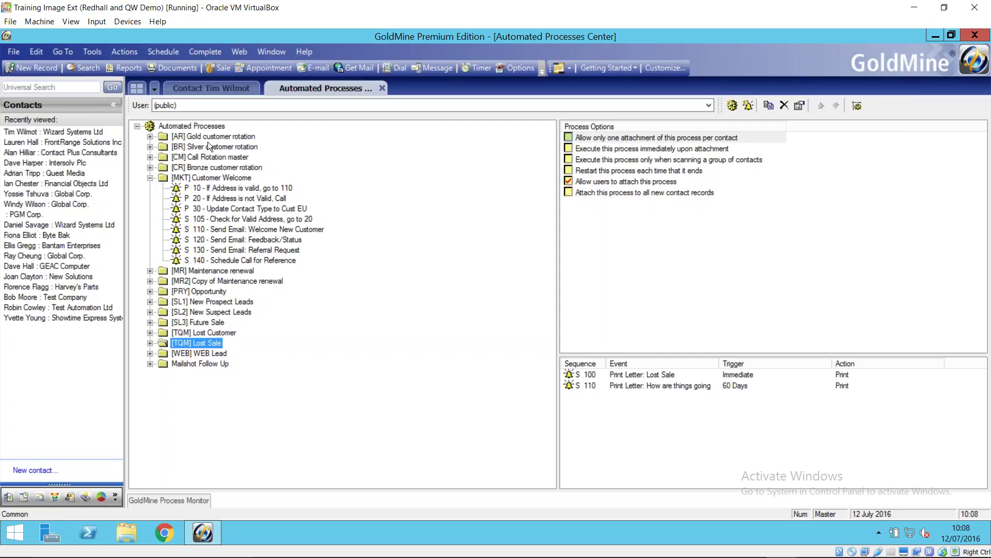
left_click(197, 180)
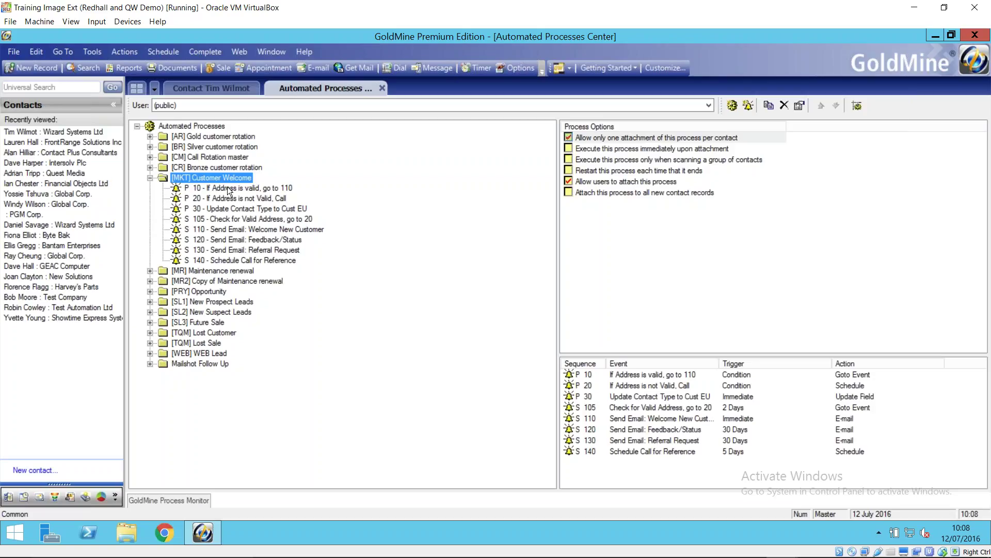
Step: Review the triggers and actions of Customer Welcome events 10, 20, 30 and 105, covering address checks and the contact type update
left_click(212, 187)
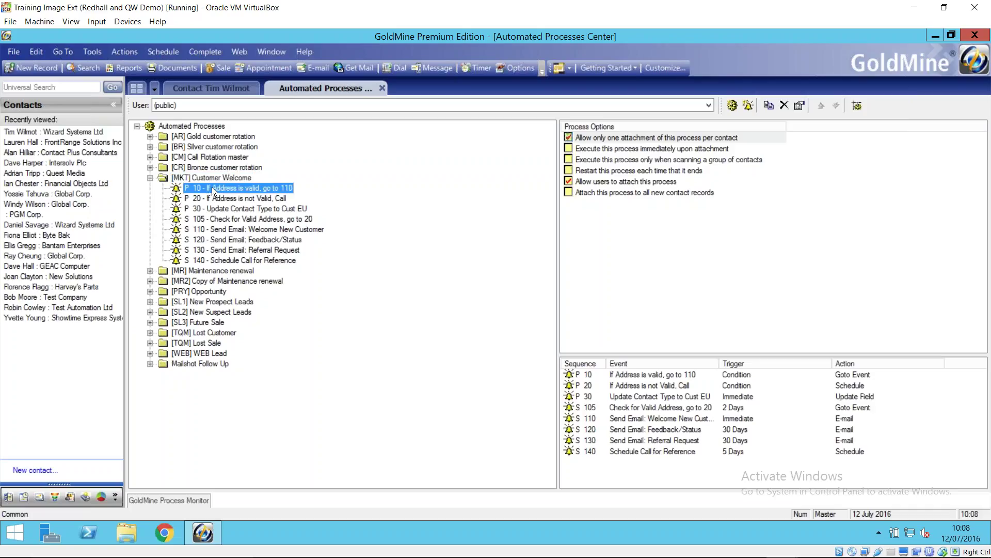
left_click(207, 196)
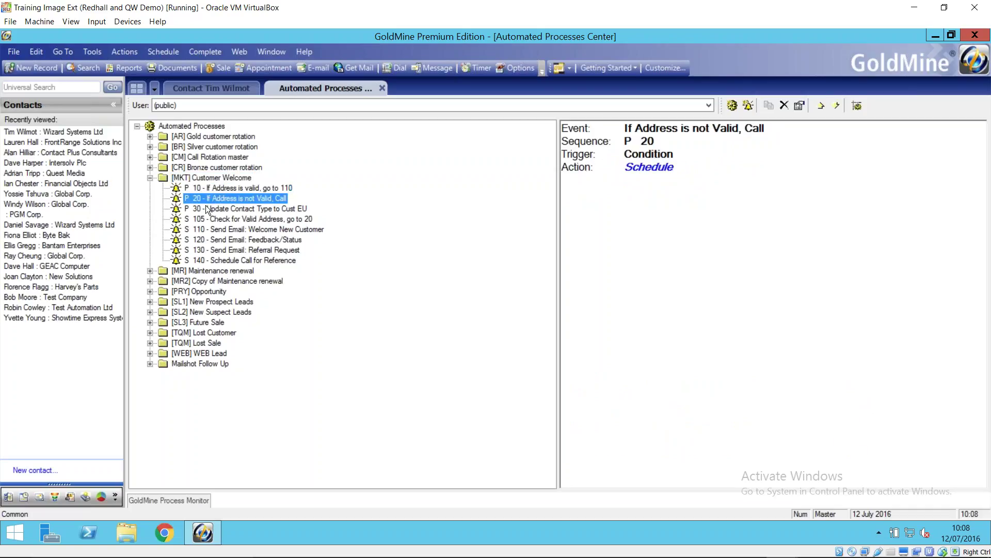
left_click(206, 209)
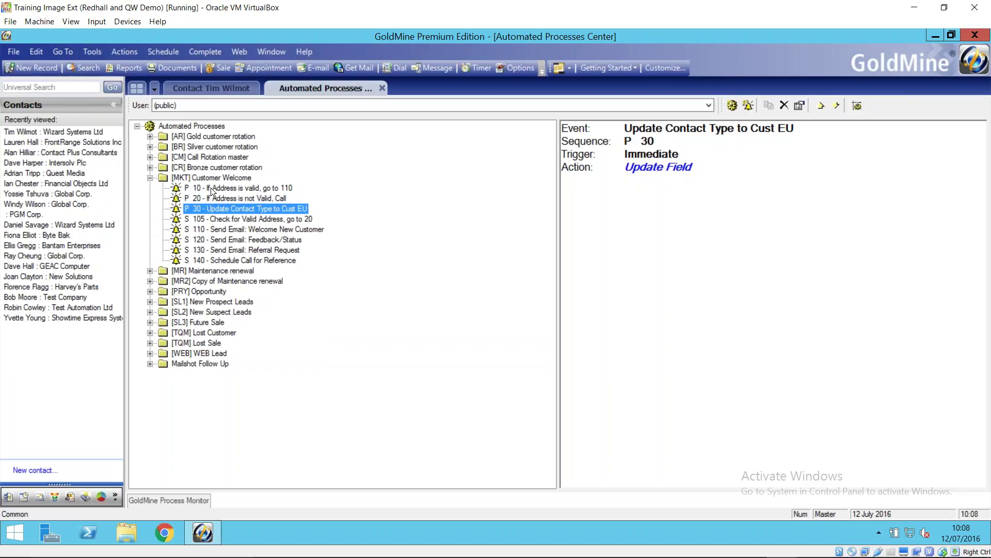
left_click(211, 188)
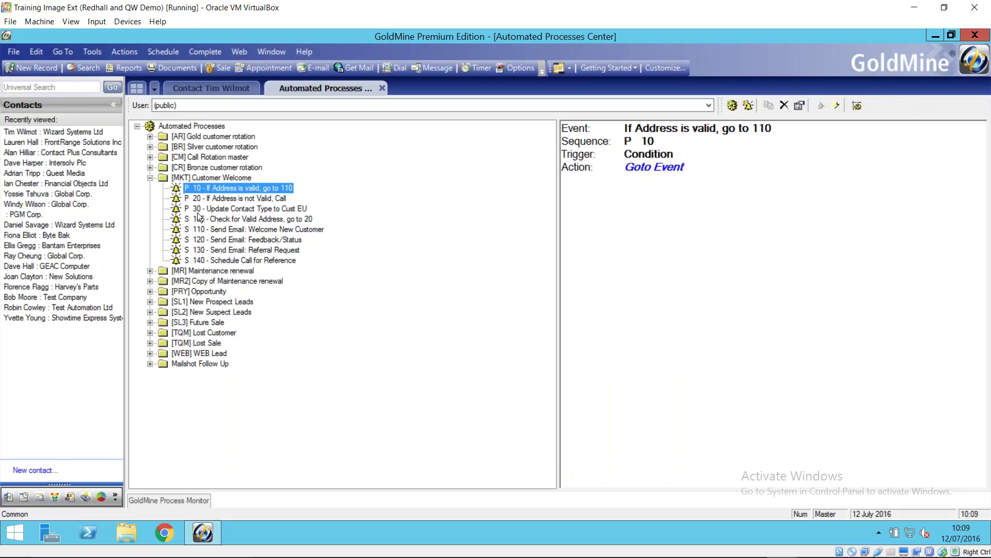
left_click(224, 196)
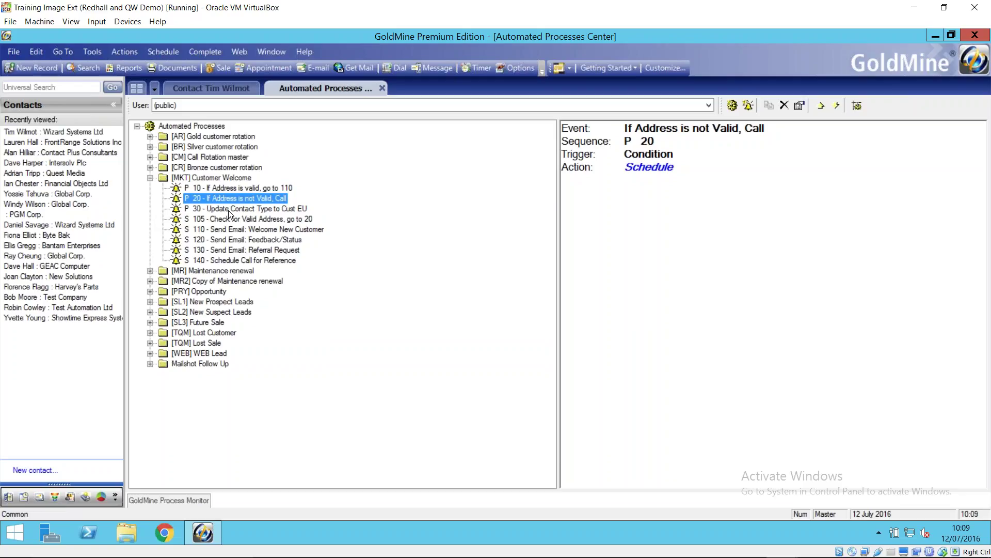
left_click(226, 218)
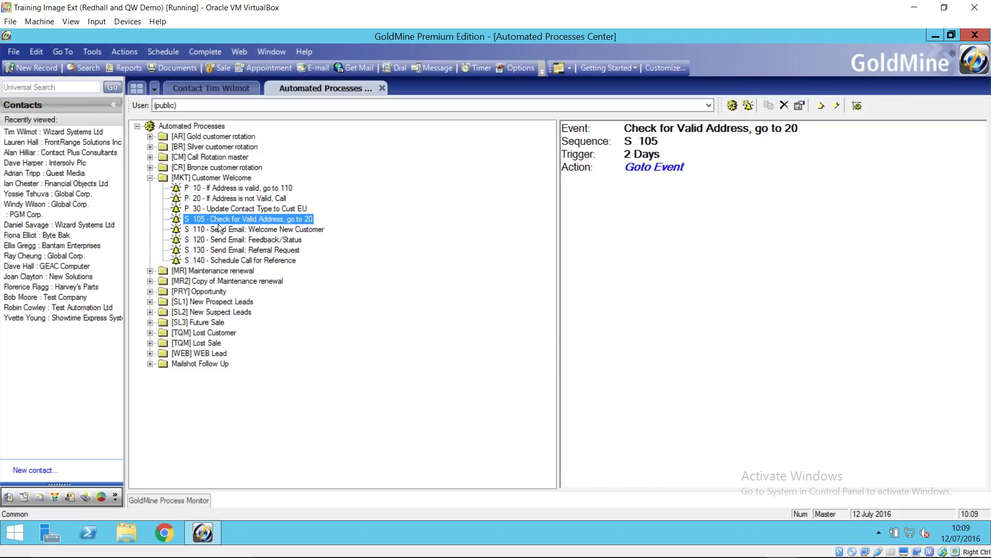
Step: Review the triggers and actions of Customer Welcome's three e-mail events and the reference call event, sequences 110 to 140
left_click(221, 231)
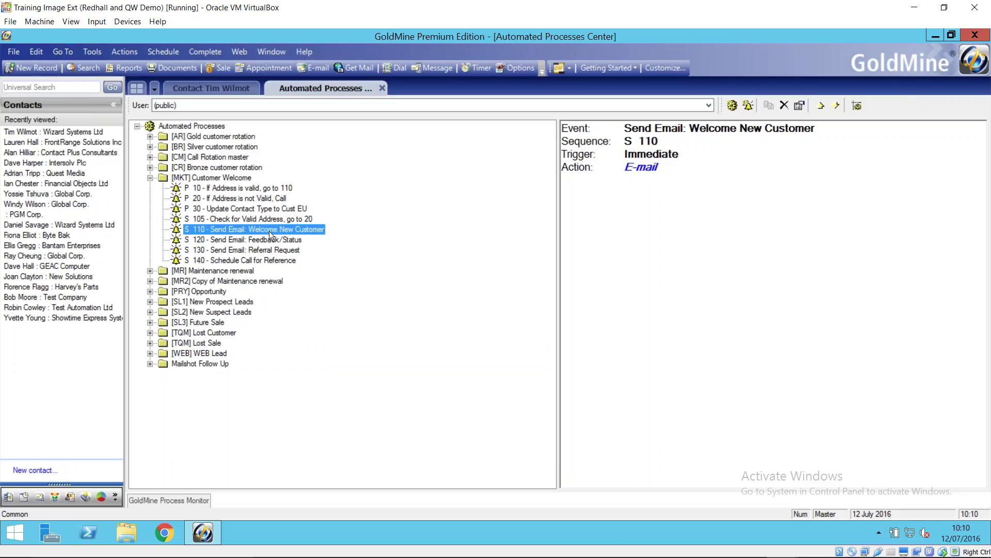
left_click(252, 240)
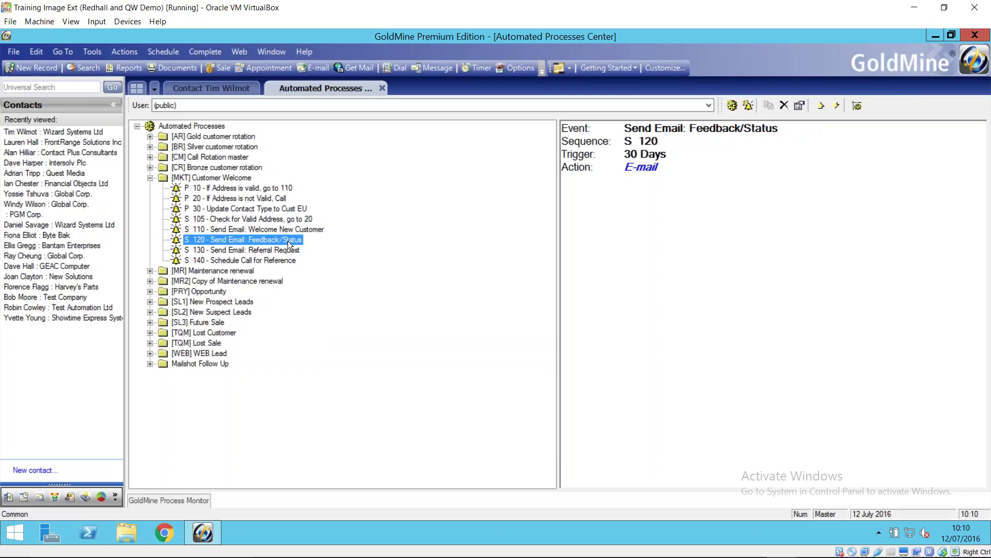
left_click(283, 231)
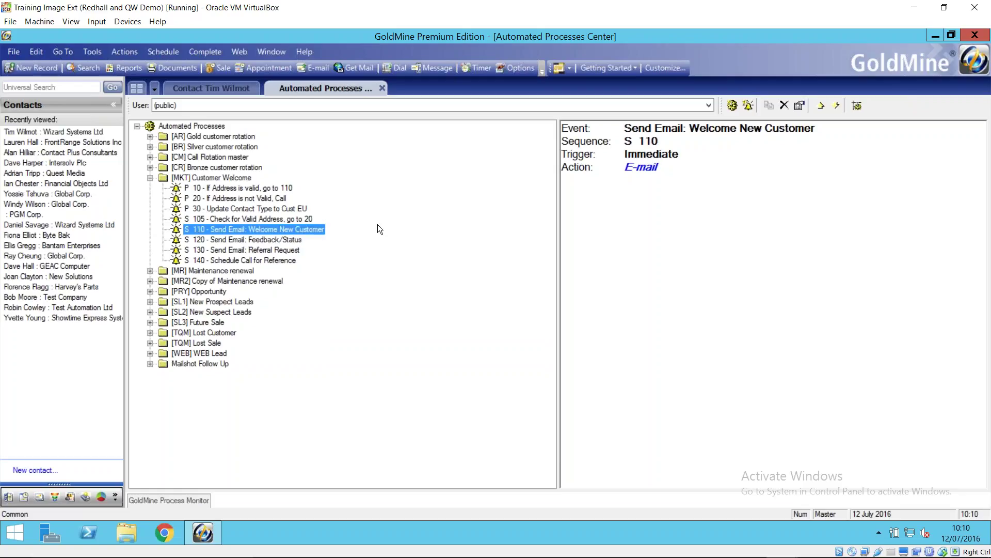
left_click(280, 240)
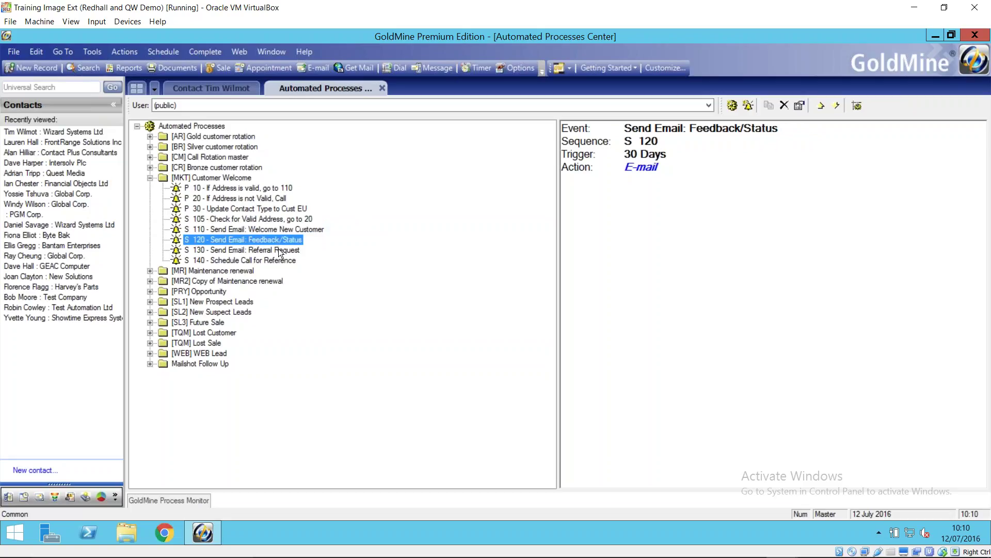
left_click(279, 252)
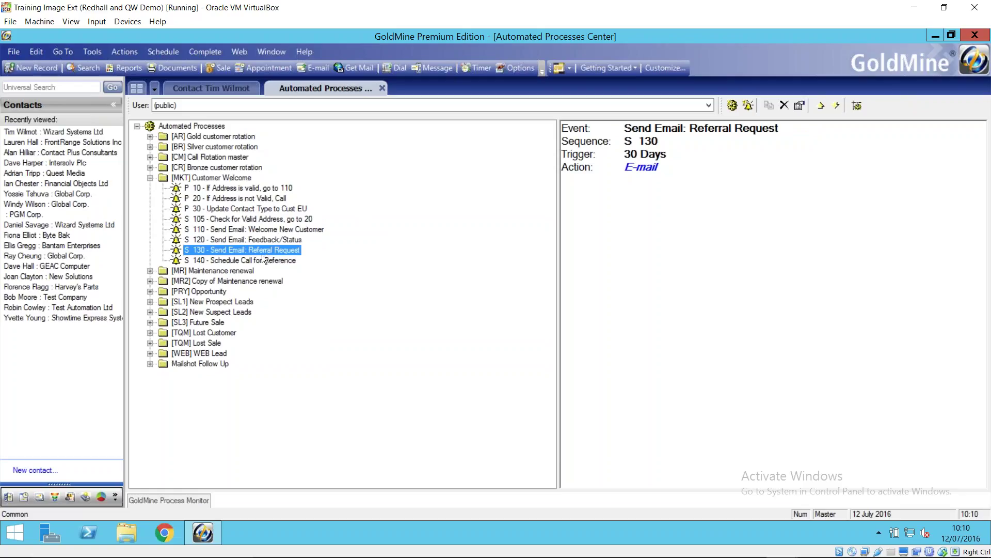
left_click(259, 261)
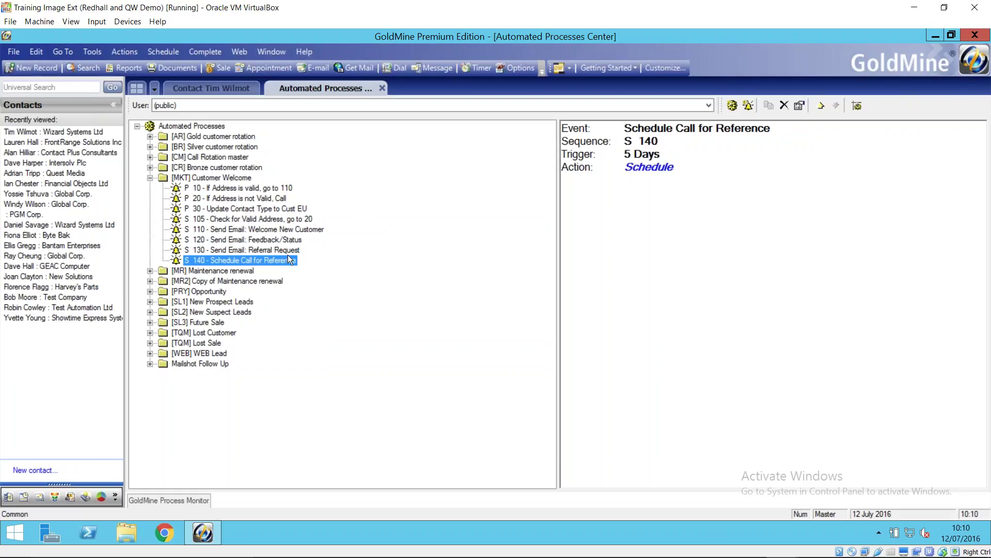
Step: Open event 140, Schedule Call for Reference, for editing and examine its description and the available event types
double_click(257, 260)
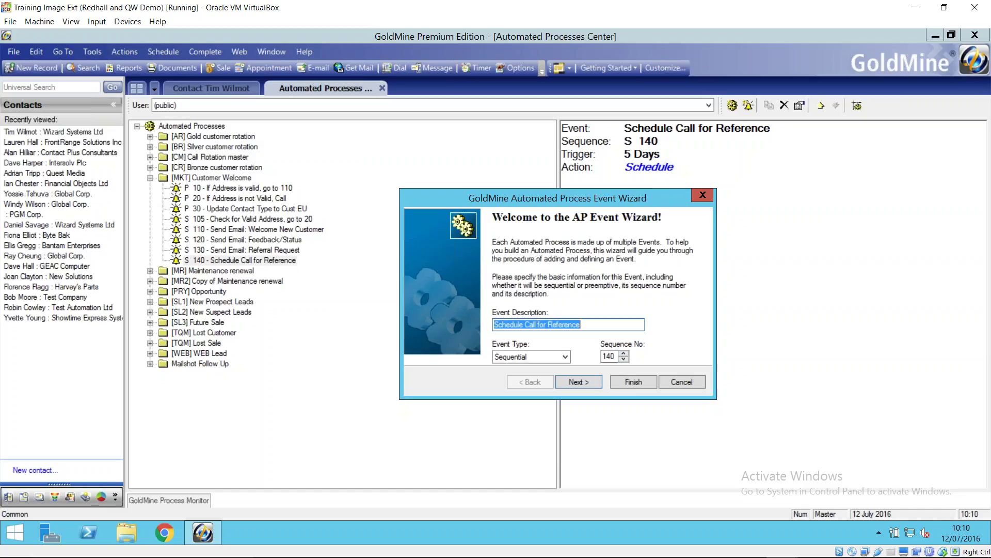
left_click(588, 323)
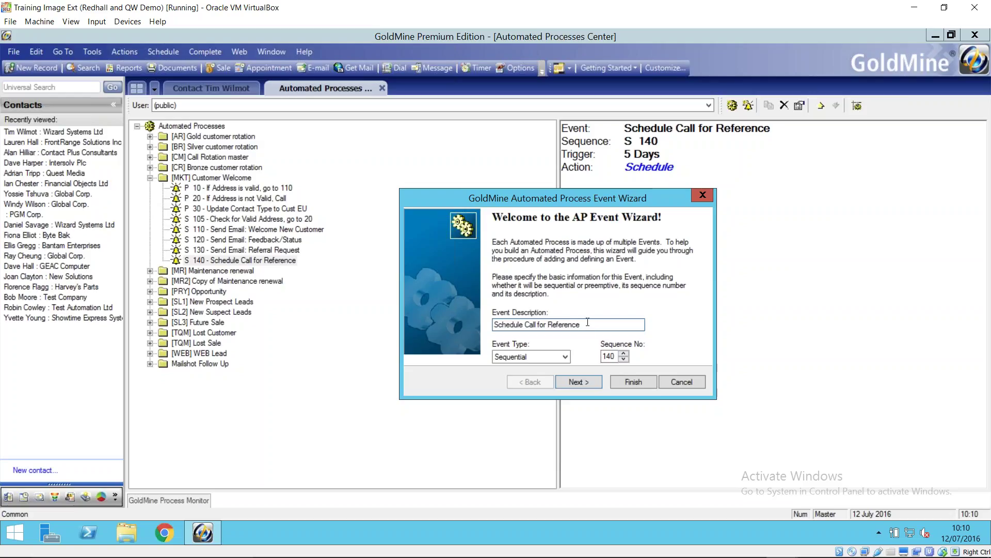
left_click_drag(581, 324, 499, 326)
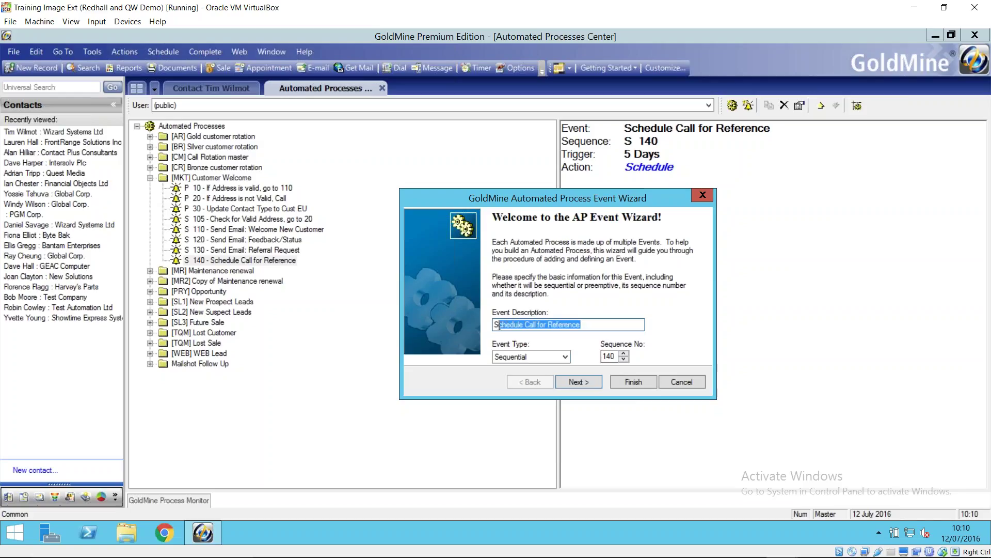
left_click(556, 355)
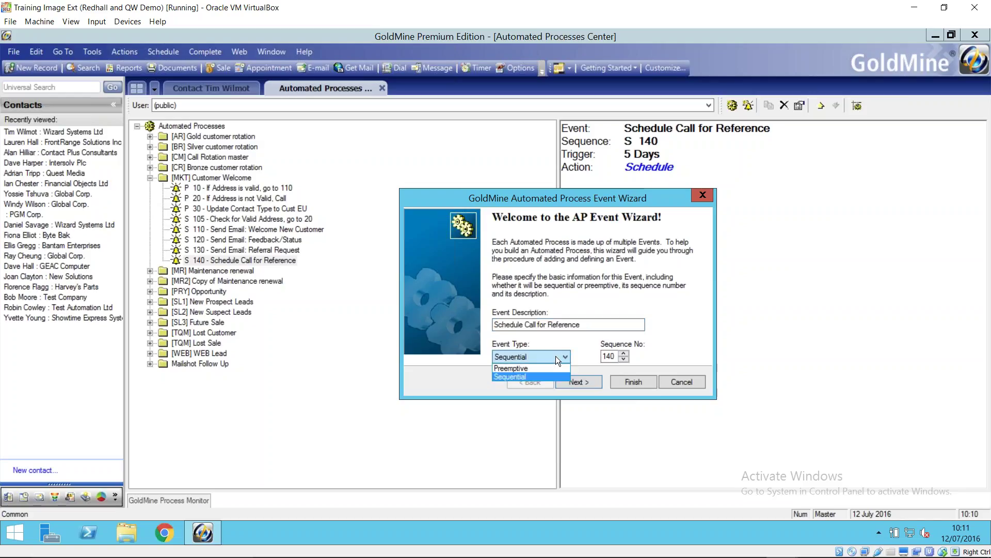
left_click(556, 355)
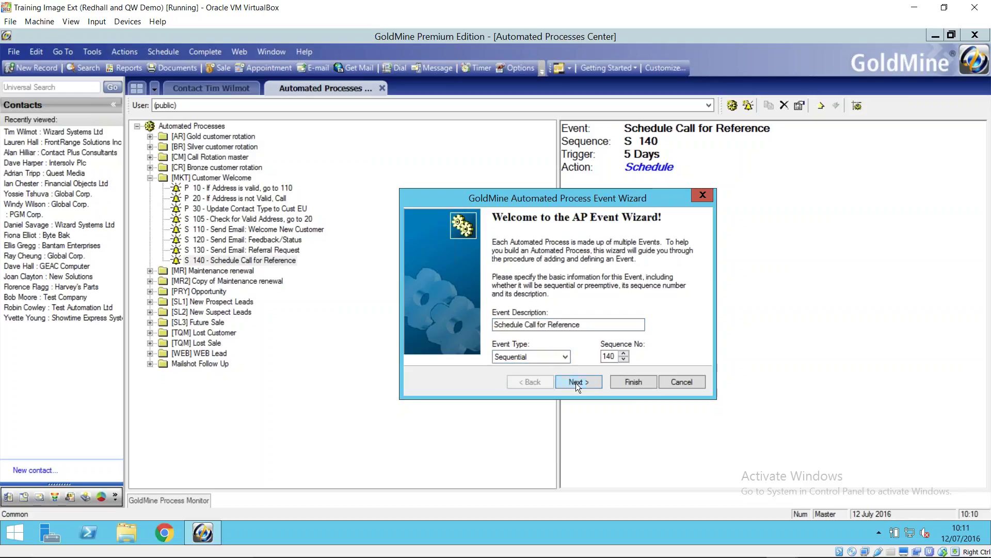
Step: Examine the trigger choices and the additional trigger filter setting of the Schedule Call for Reference event, continuing to its action settings
left_click(576, 382)
left_click(578, 384)
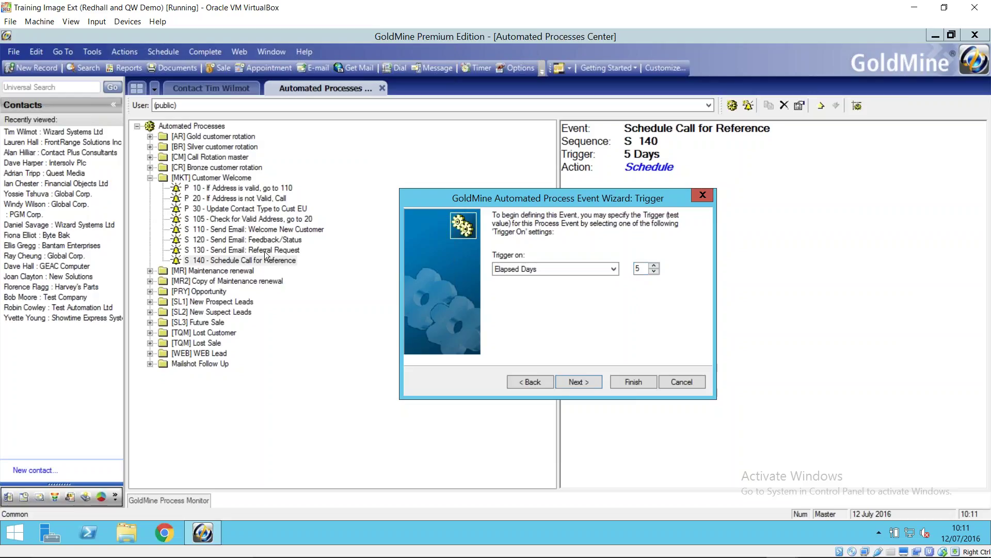
left_click(602, 267)
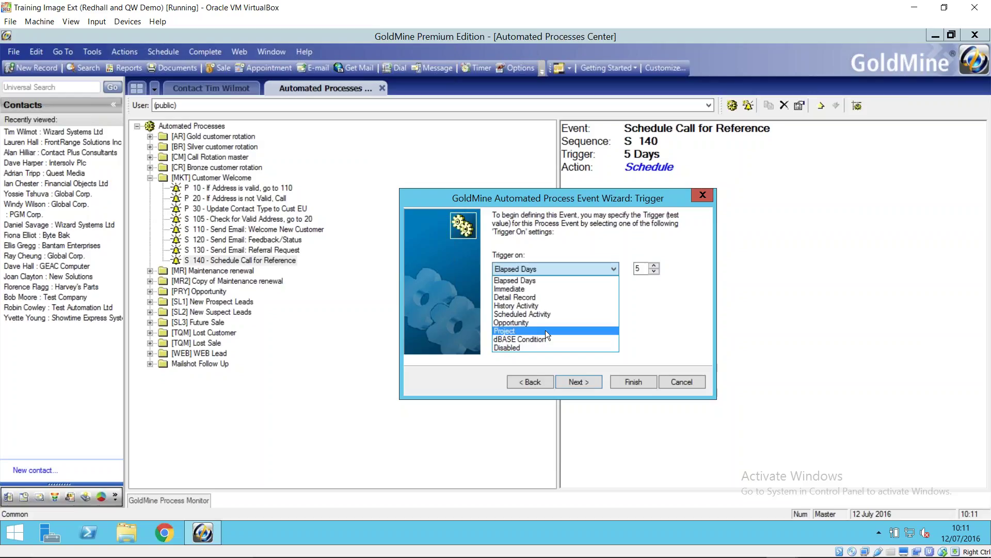
left_click(588, 382)
left_click(588, 381)
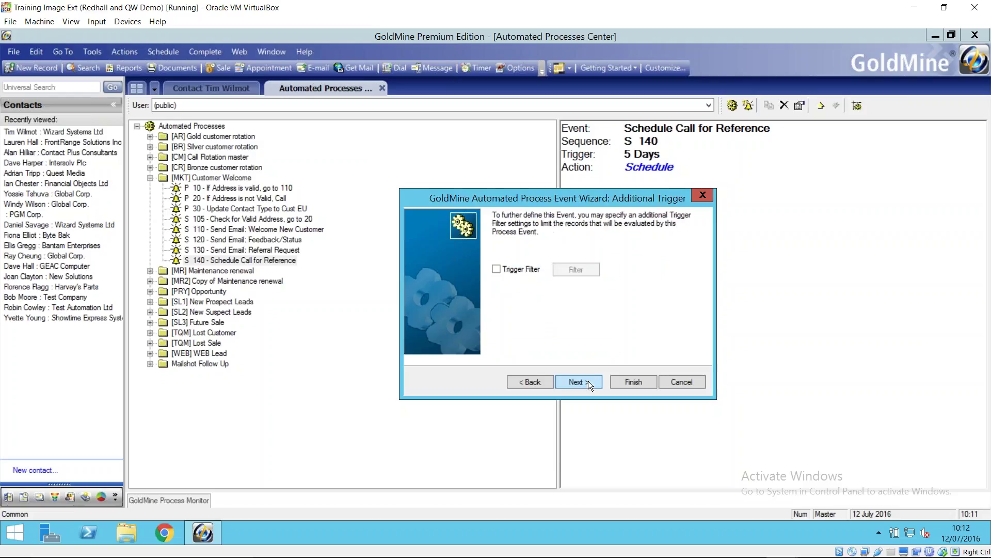
left_click(588, 382)
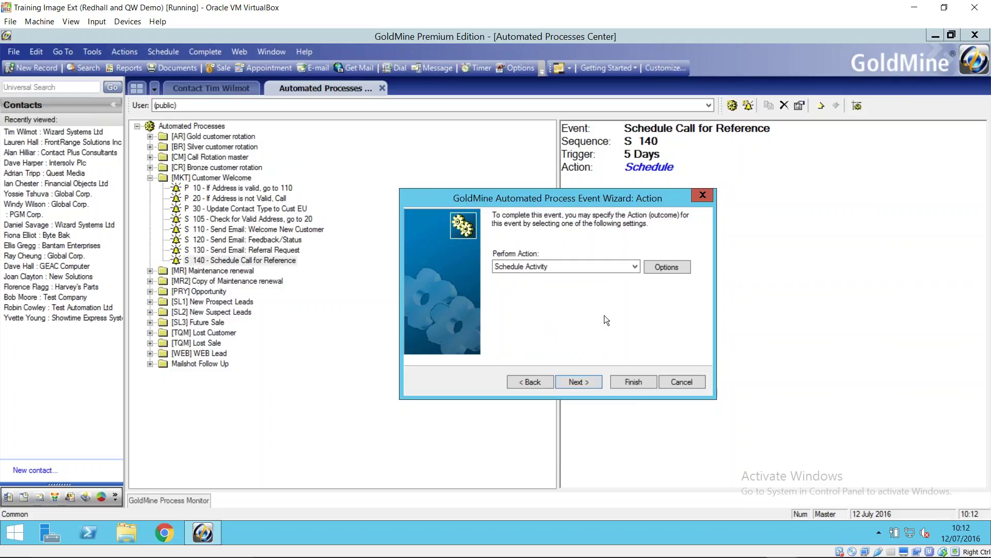
Step: Examine the actions available for the Schedule Call for Reference event, keep Schedule Activity and finish the event wizard
left_click(634, 266)
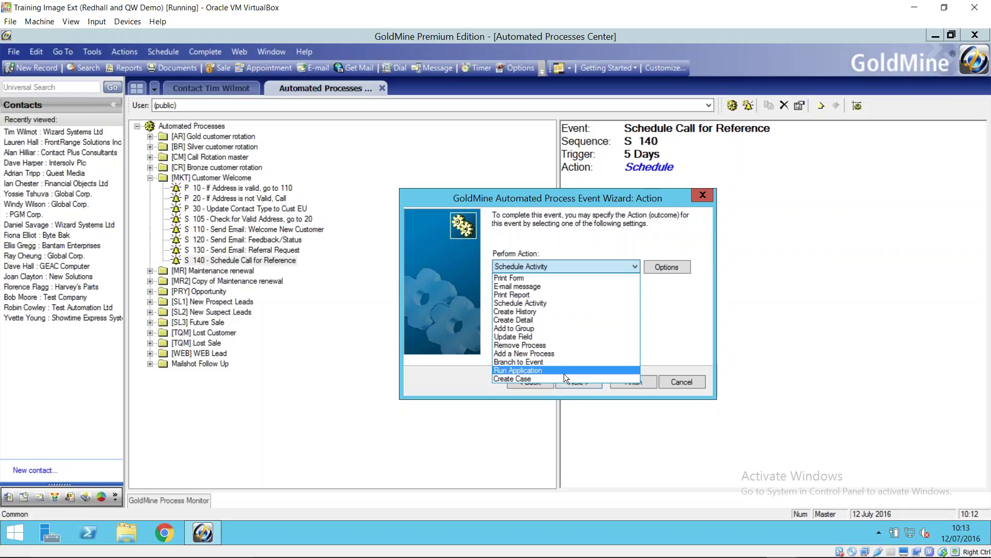
left_click(668, 327)
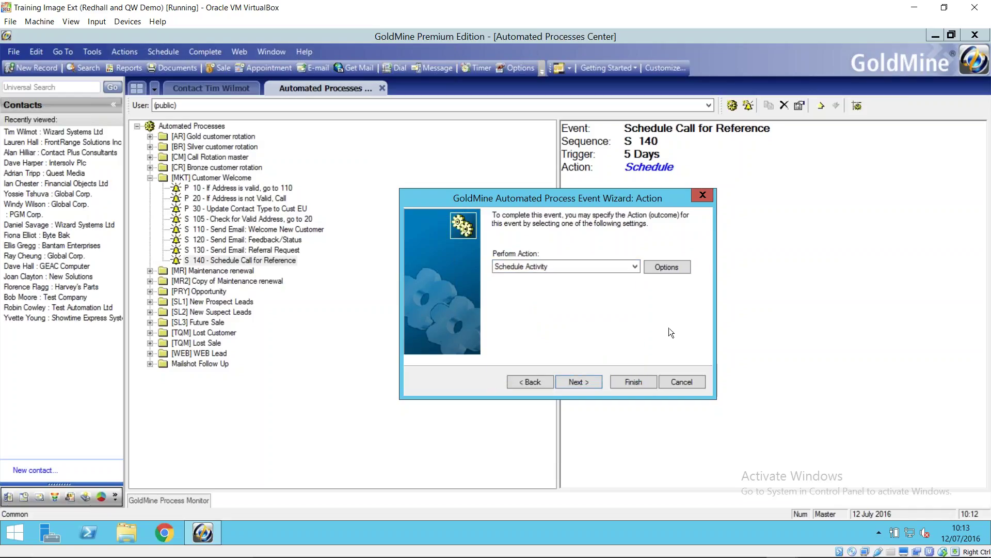
left_click(584, 381)
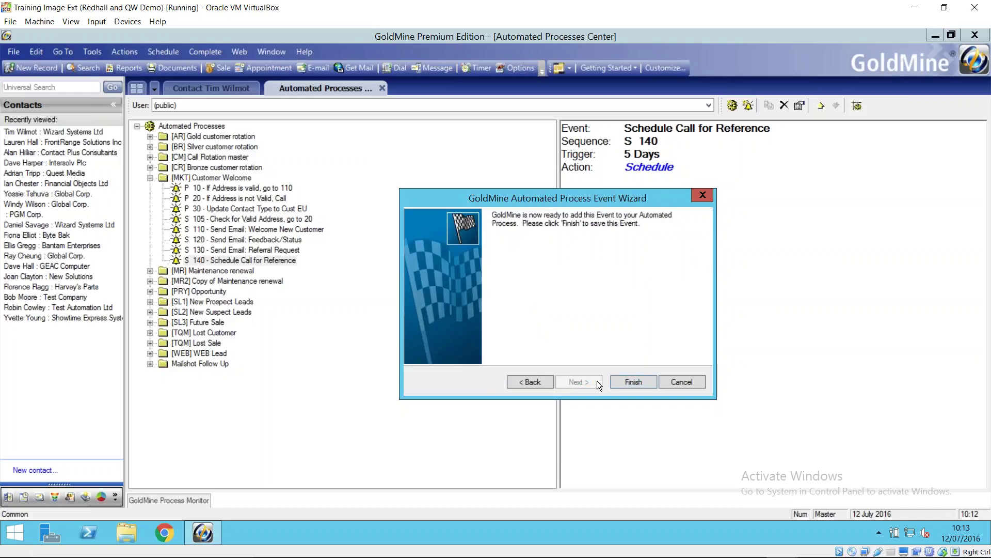
left_click(624, 382)
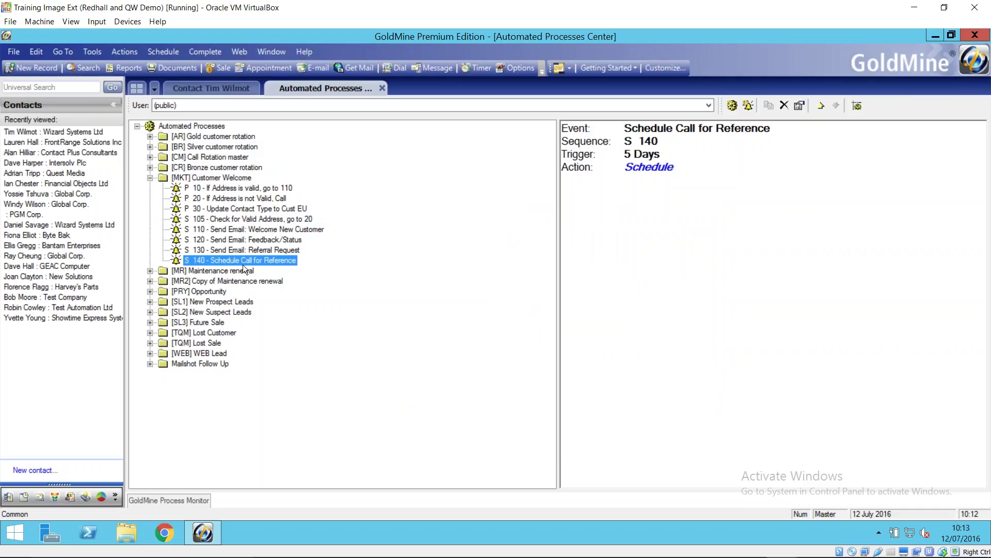
Step: Return to the open contact record and view the list of detail tabs that can be shown, keeping Processes displayed
left_click(234, 88)
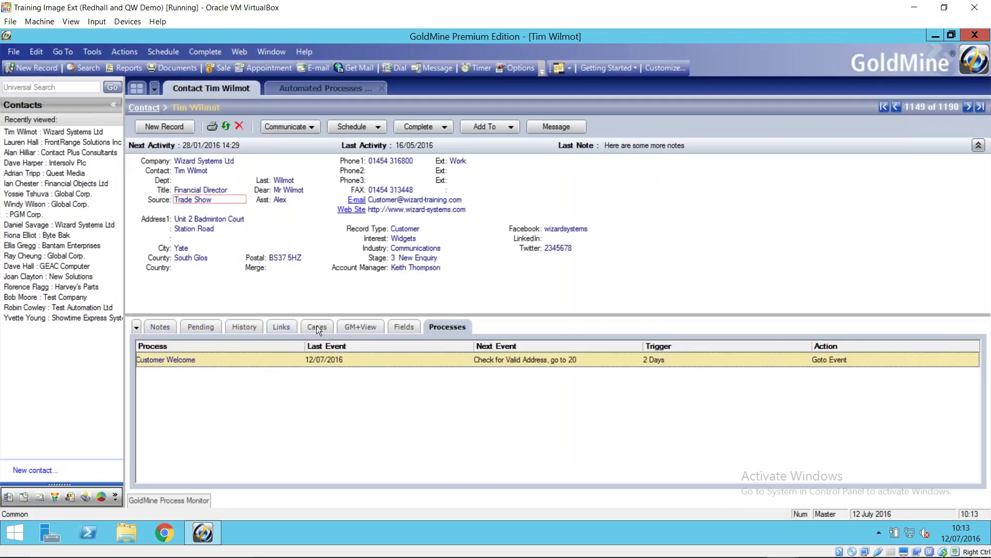
left_click(137, 327)
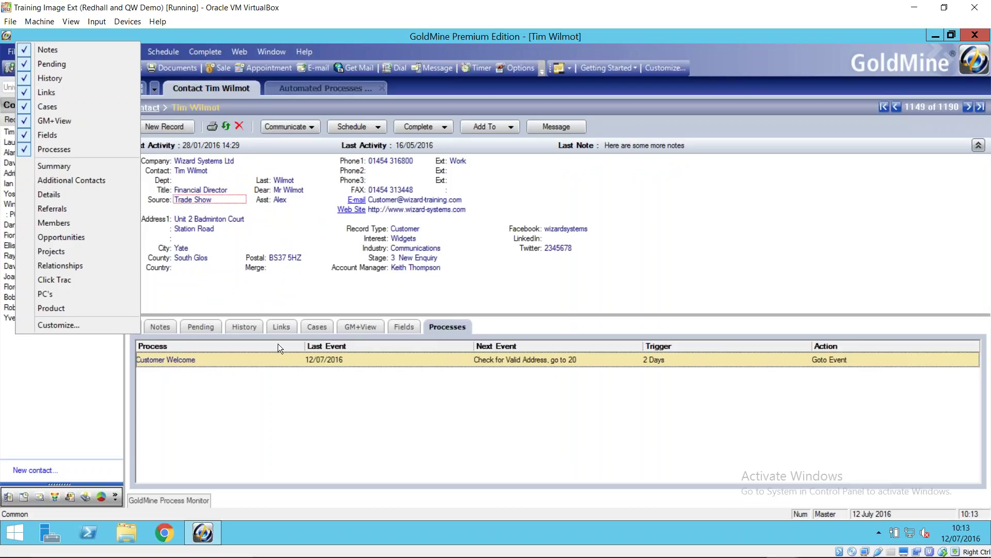
left_click(448, 335)
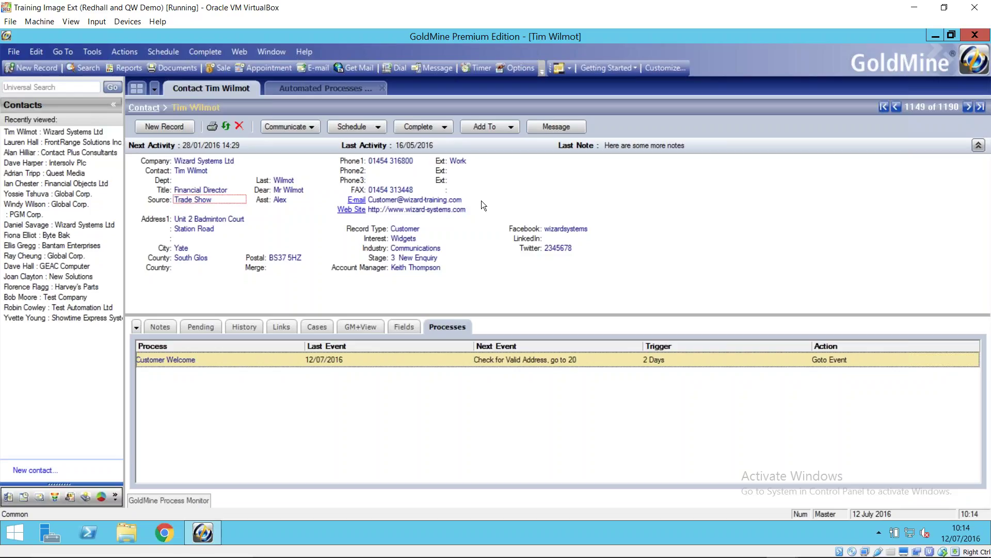
Step: Go back to the Automated Processes Center and expand the Maintenance renewal and Gold customer rotation processes to view their events
left_click(335, 89)
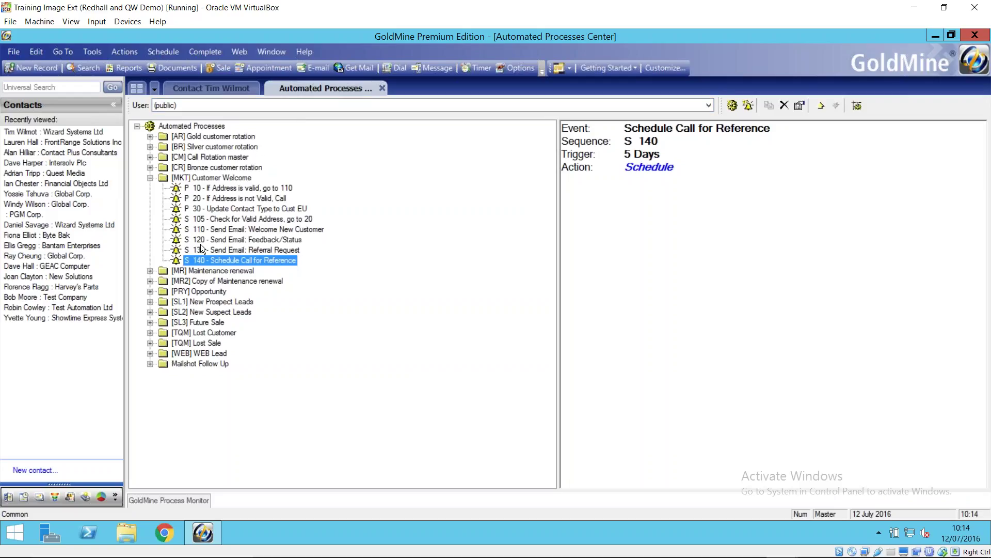
left_click(150, 270)
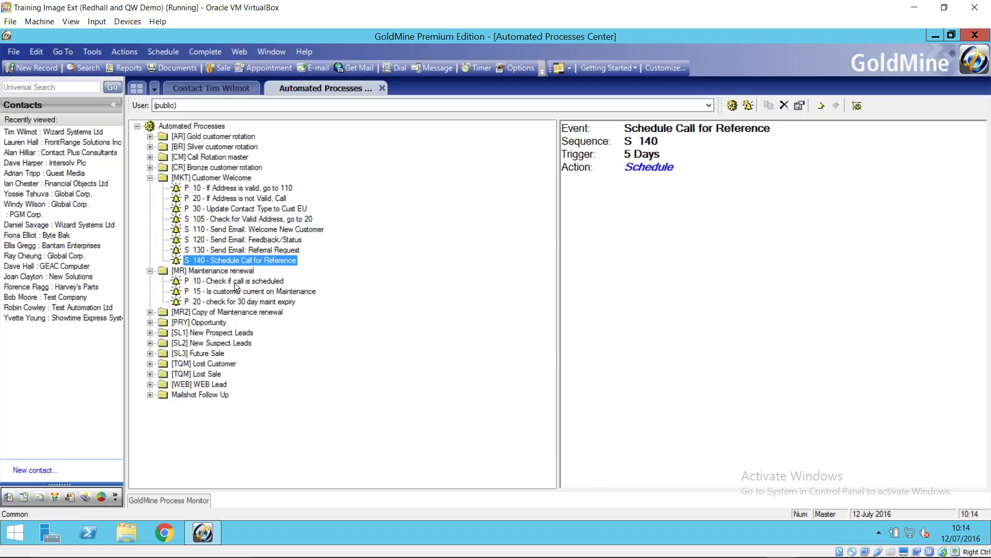
left_click(150, 137)
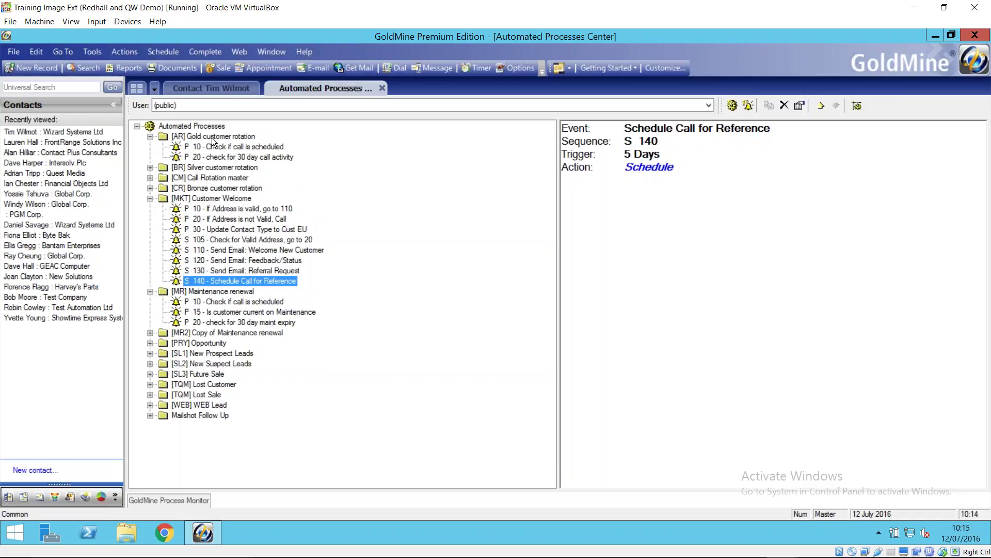
Step: View the check for 30 day call activity event and expand the New Prospect Leads and Lost Sale processes to review their events
left_click(231, 157)
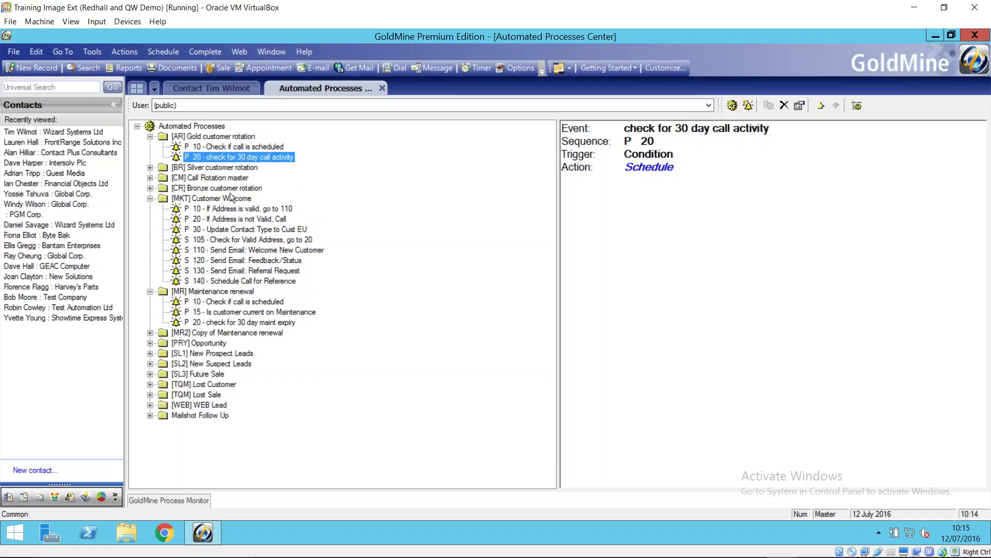
left_click(149, 353)
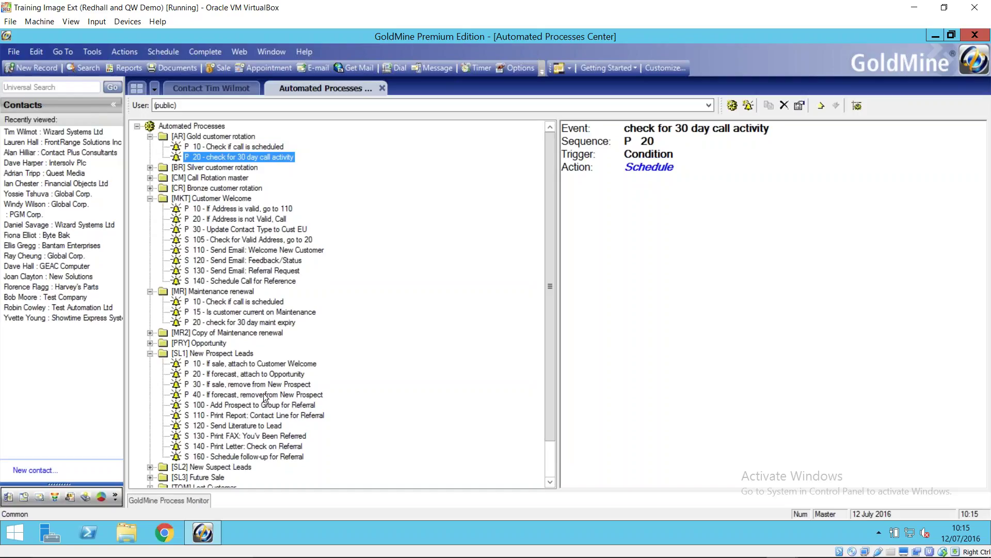
left_click_drag(548, 400, 450, 436)
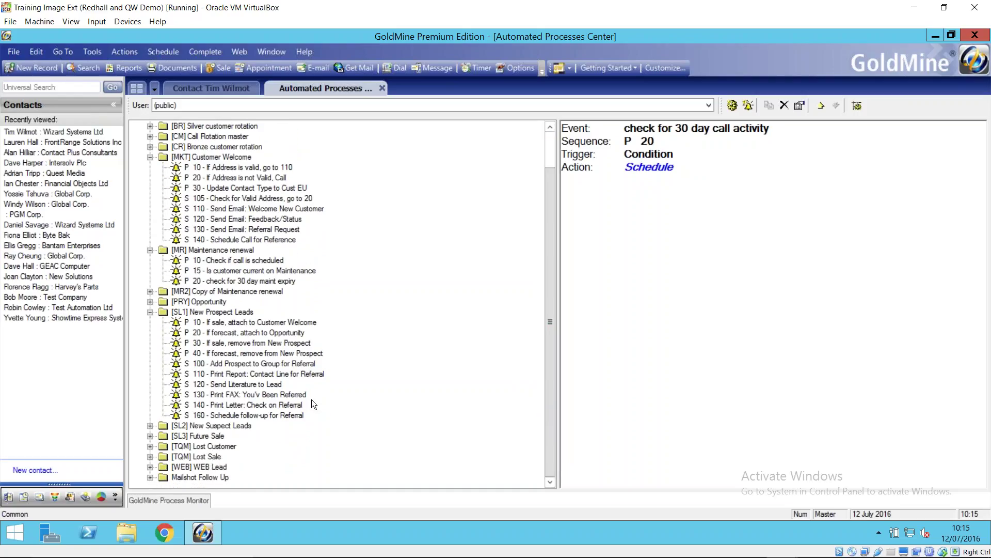
left_click(151, 456)
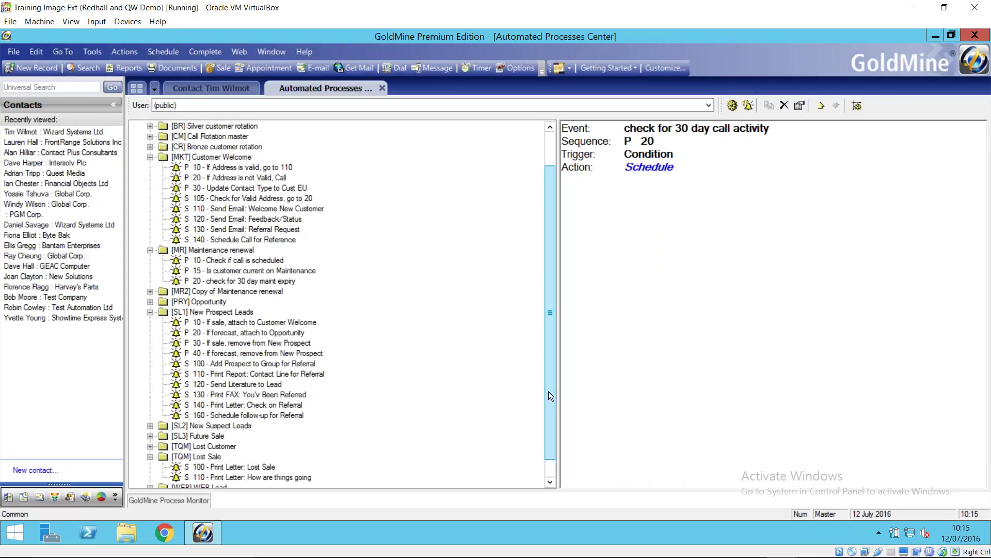
left_click_drag(547, 397, 545, 413)
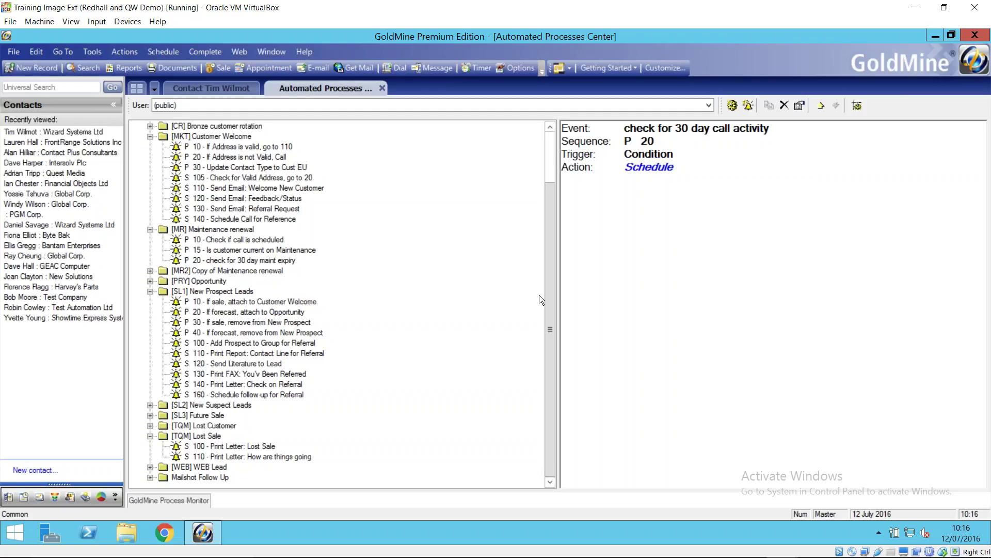
Step: Switch to the running PowerPoint slide show to present the Precautions slide
mouse_move(558, 552)
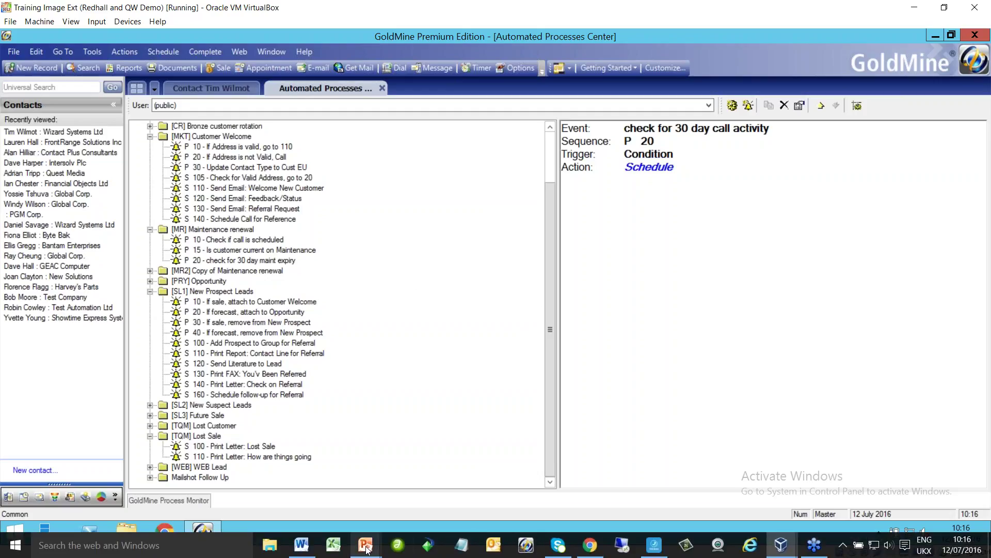
mouse_move(367, 549)
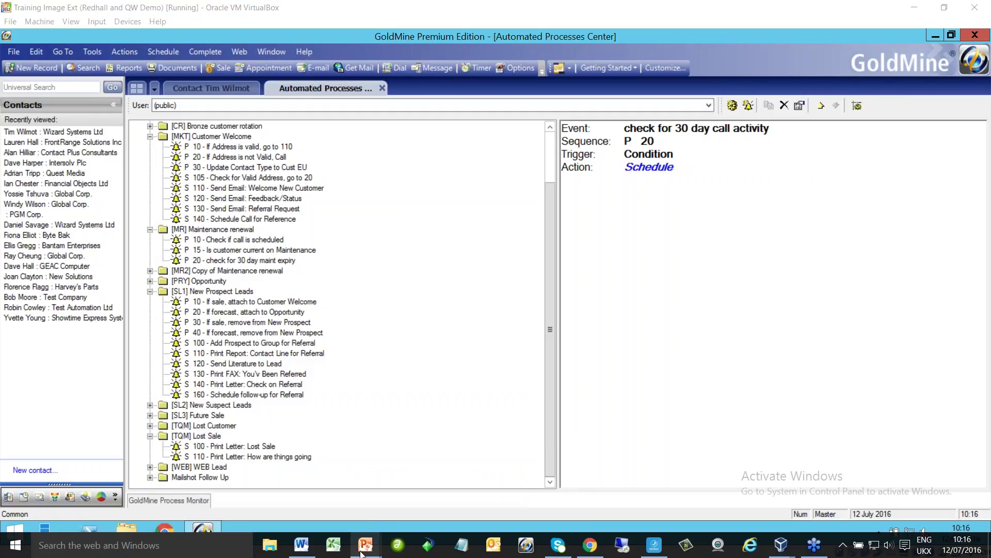
left_click(372, 514)
left_click(388, 509)
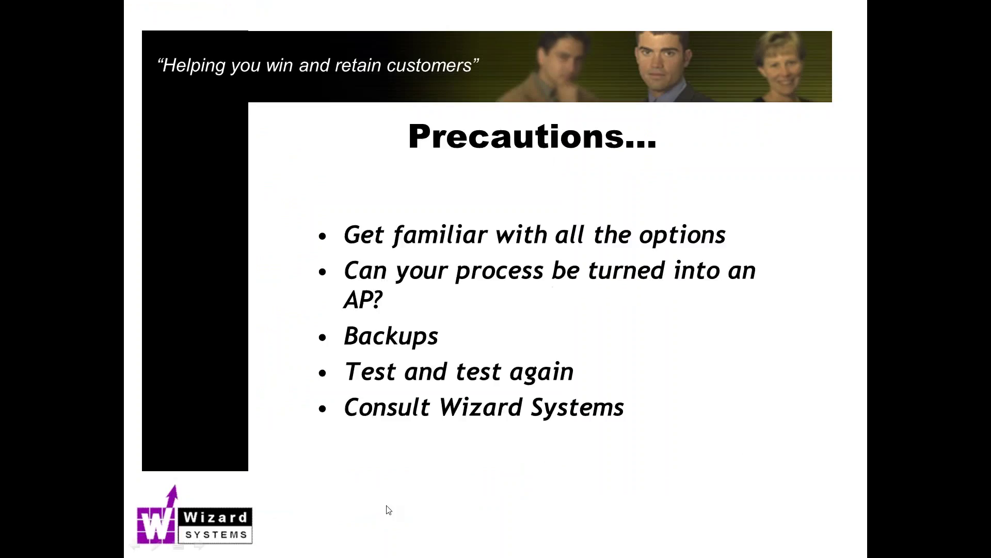